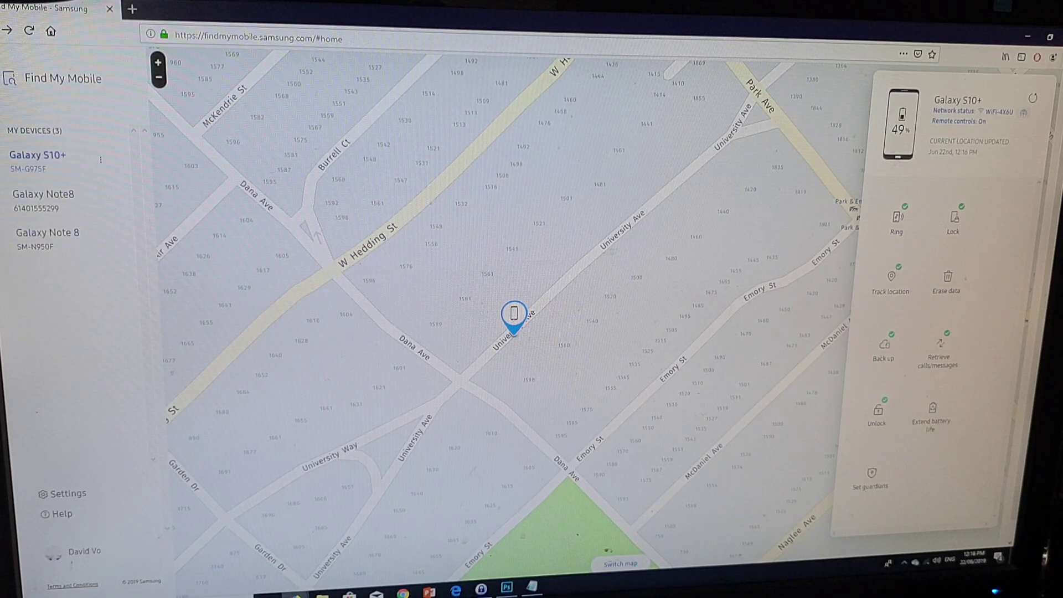
click(532, 586)
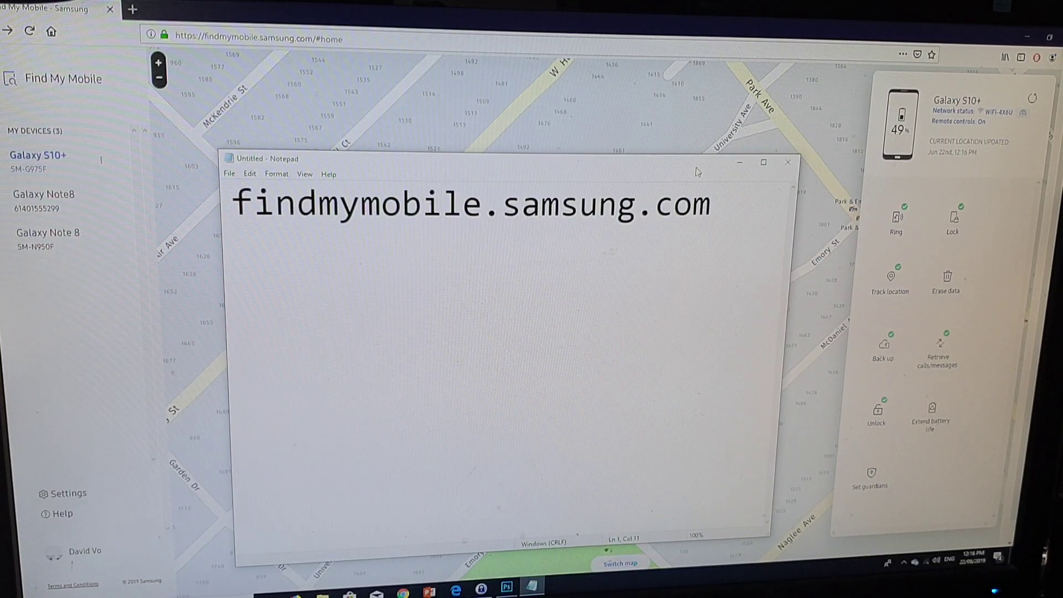
click(740, 163)
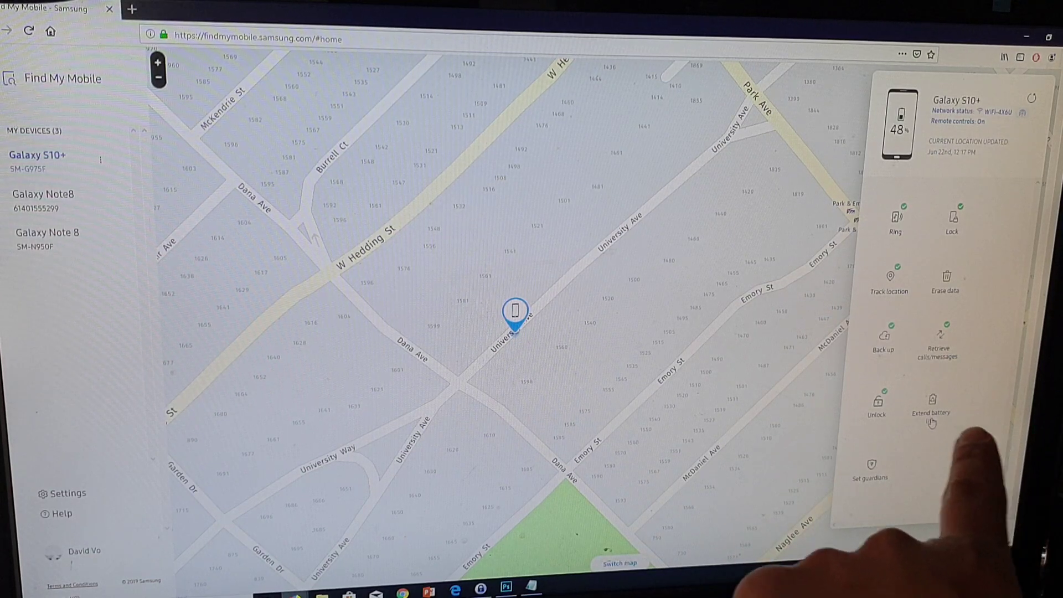
Step: Put the Galaxy S10+ into maximum power saving via Extend battery life, then reopen its details
click(931, 411)
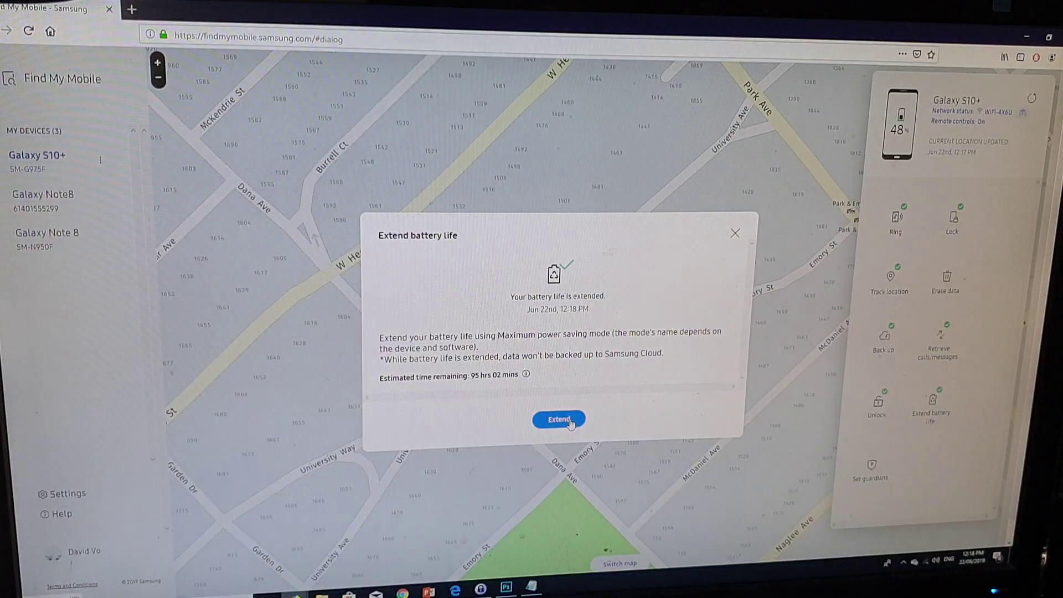
click(735, 237)
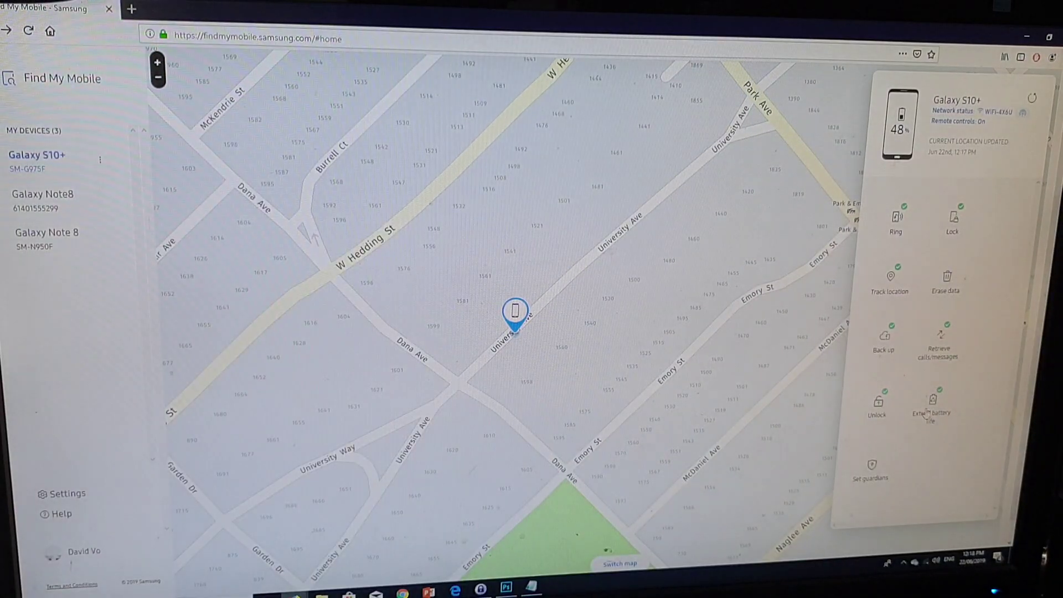
click(929, 416)
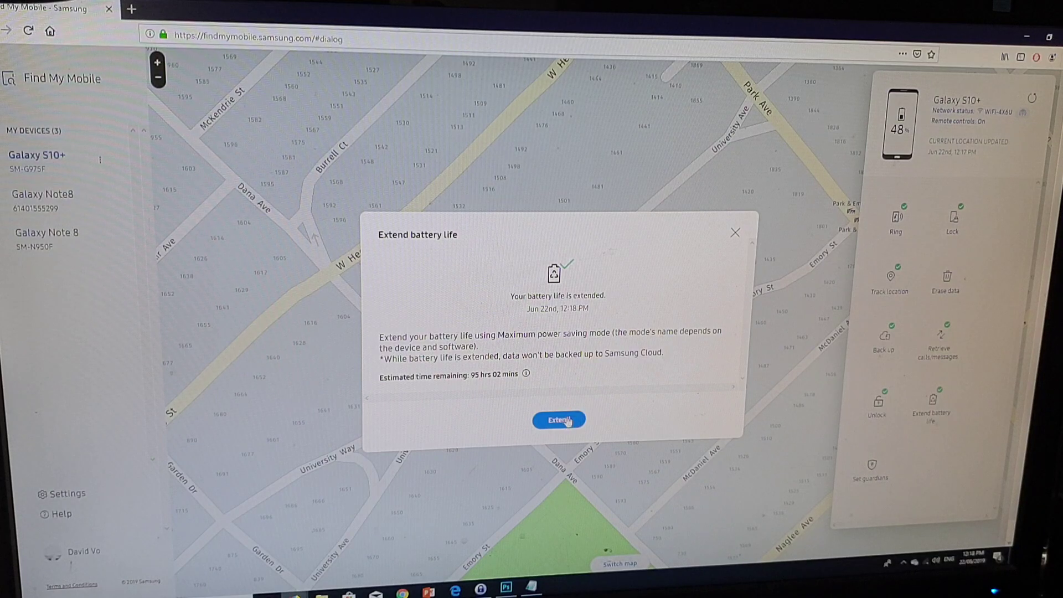
scroll(597, 376, down, 1)
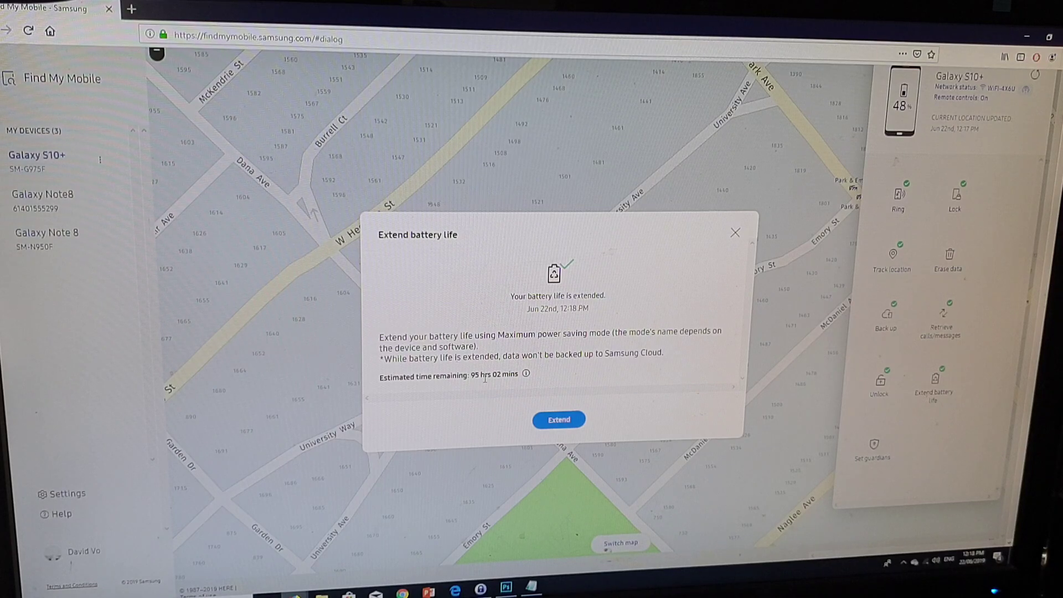
Step: Dismiss the Extend battery life confirmation to return to the Galaxy S10+ map
click(735, 235)
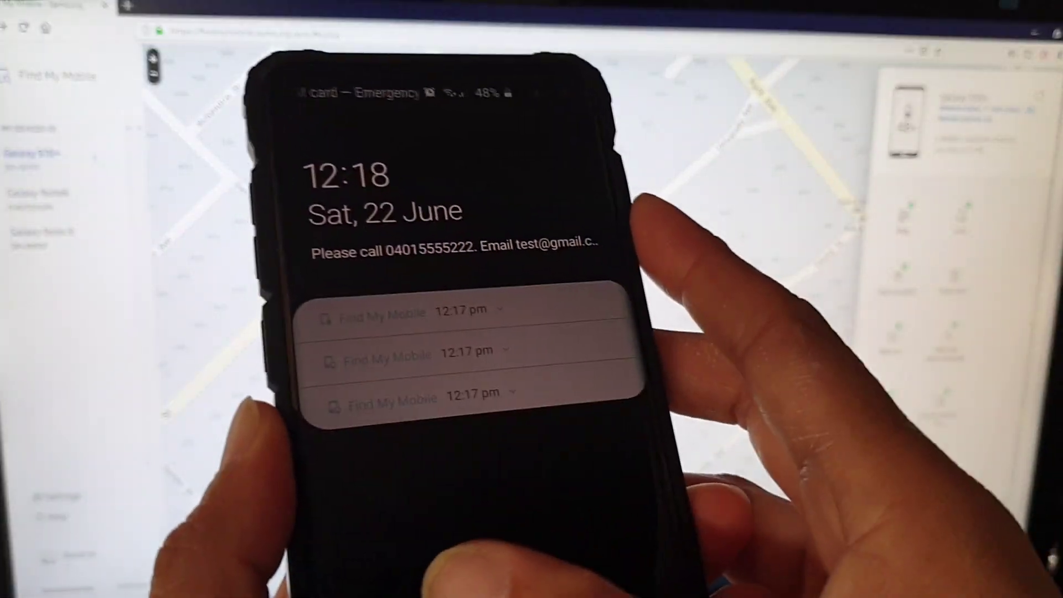